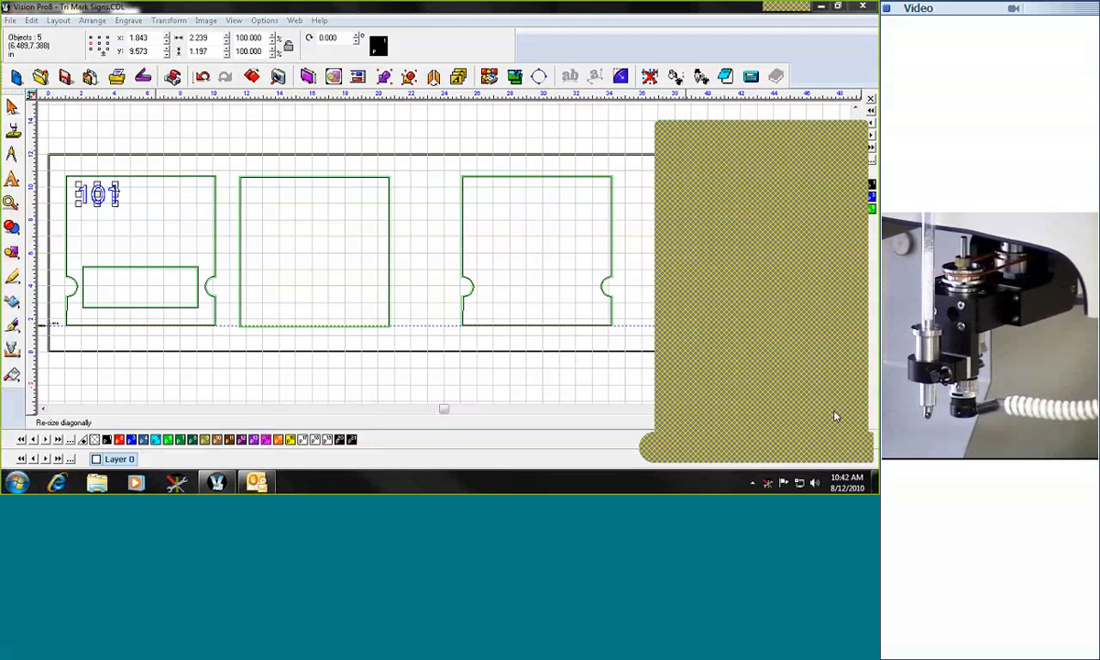
Run ADA Plot's Cut Braille Text on the selected 101 sign and engrave the braille drilling job
click(96, 194)
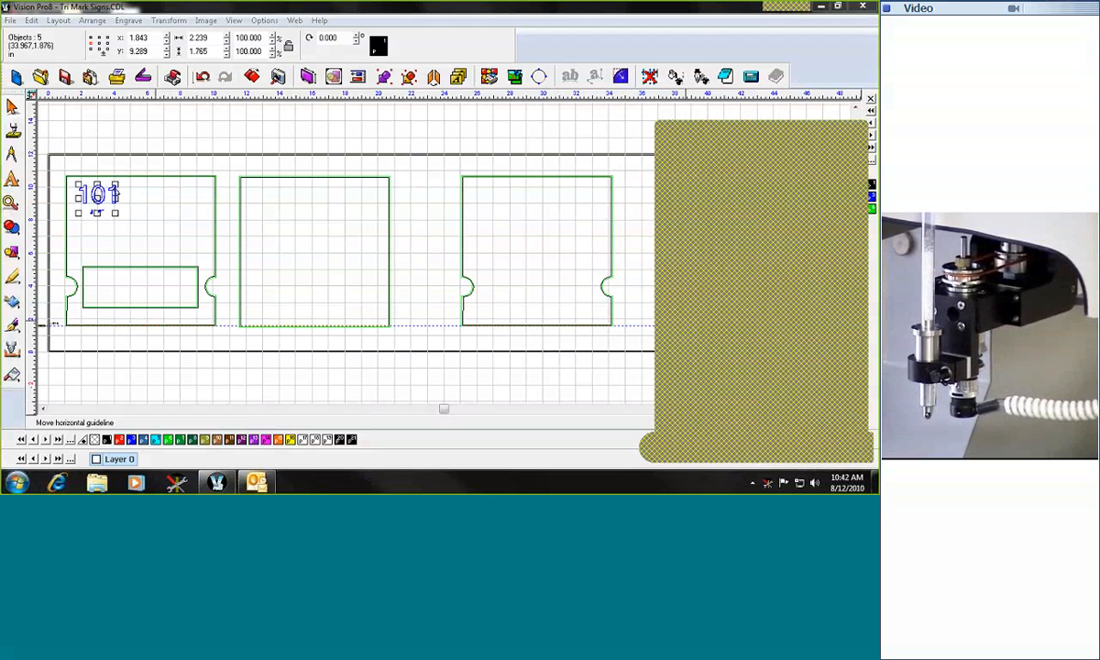
click(128, 20)
click(148, 48)
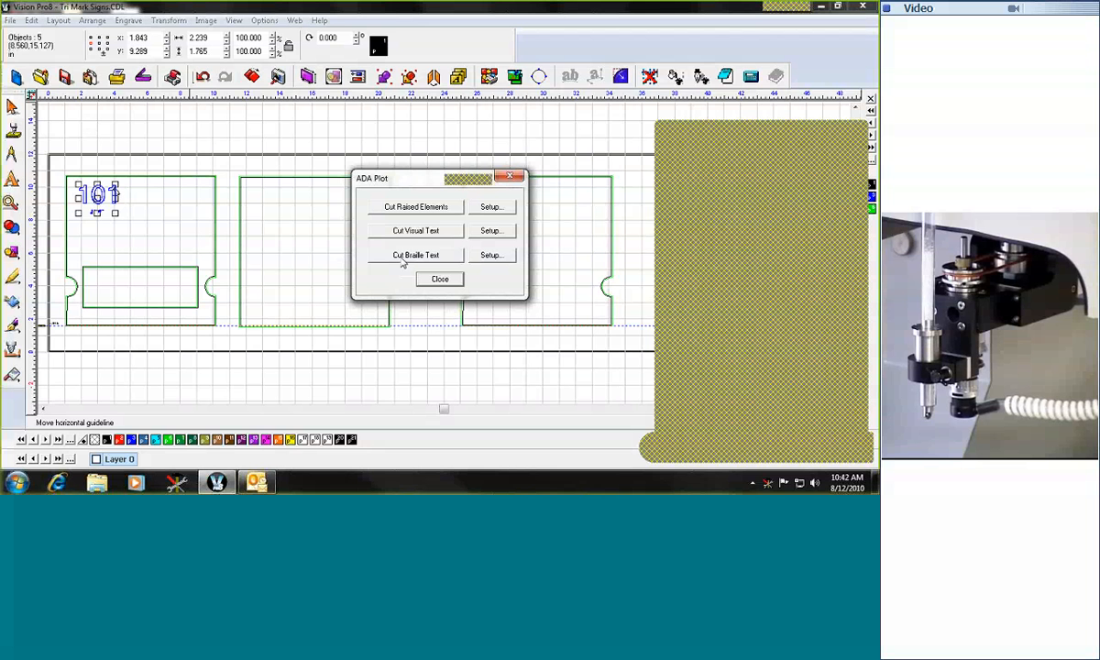
click(416, 255)
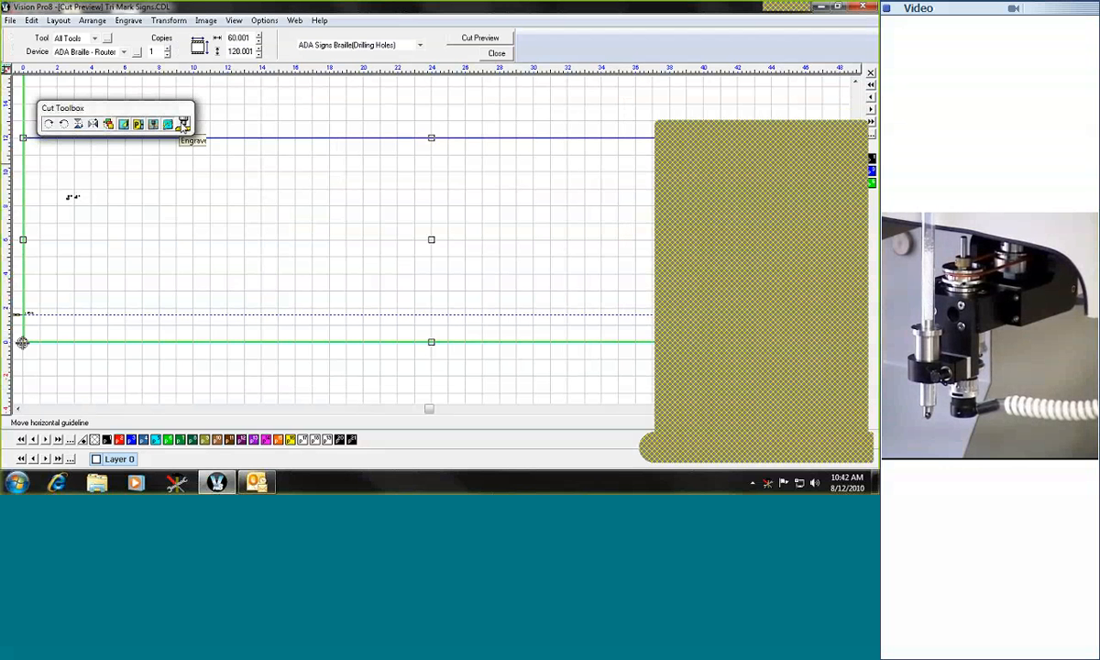
click(183, 123)
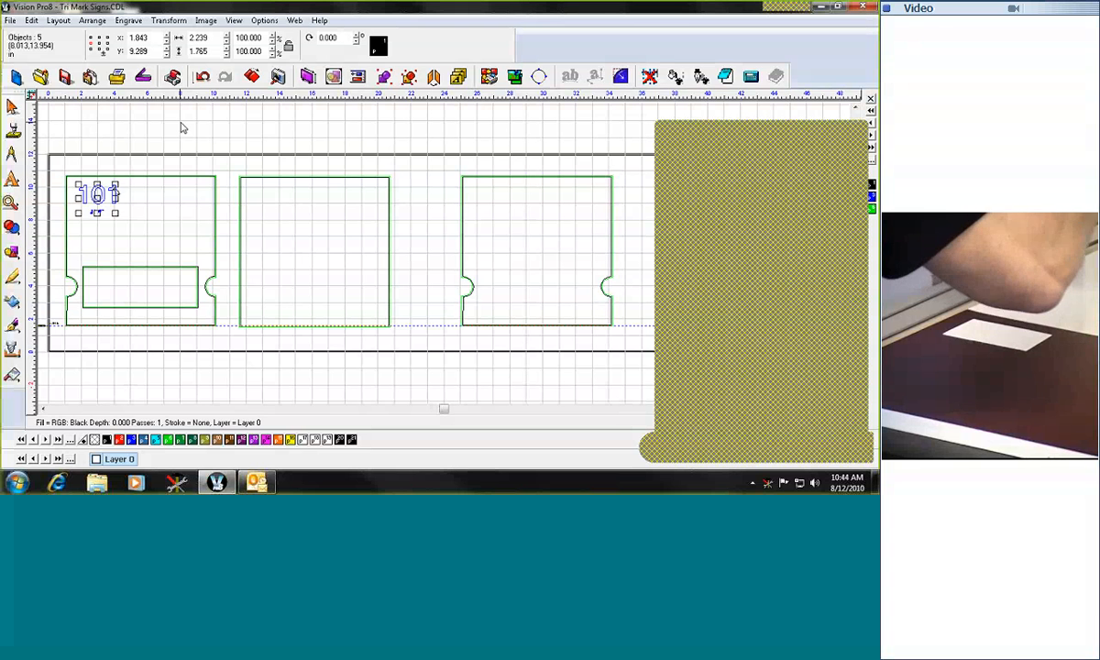
Preview the Cut Raised Elements job for the 101 characters via ADA Plot
click(129, 20)
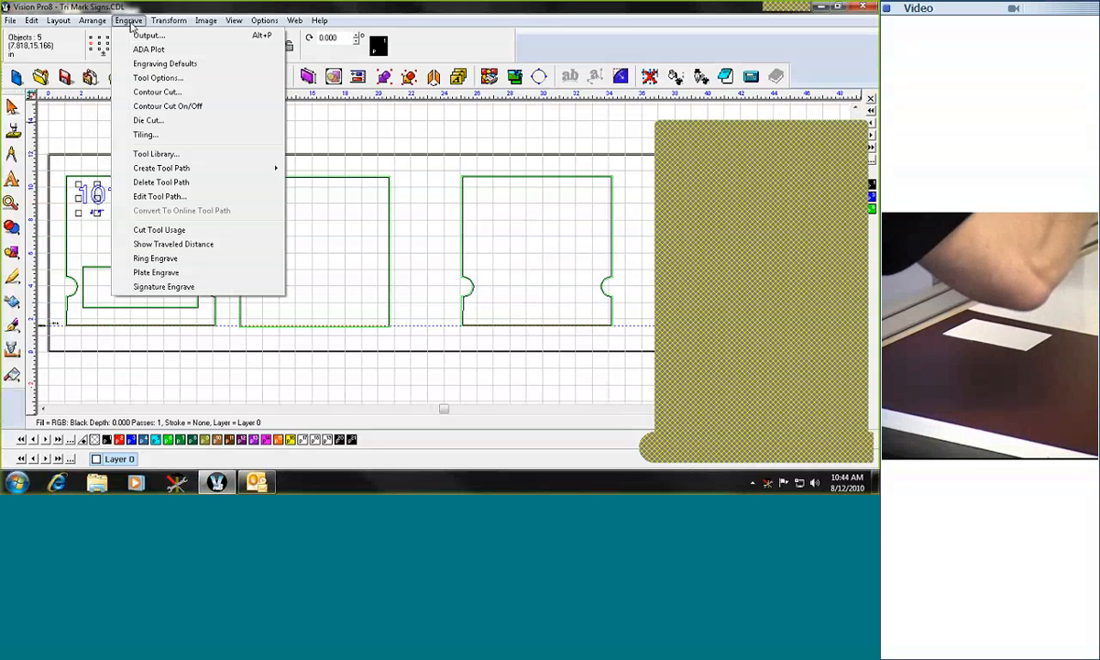
click(148, 48)
click(415, 207)
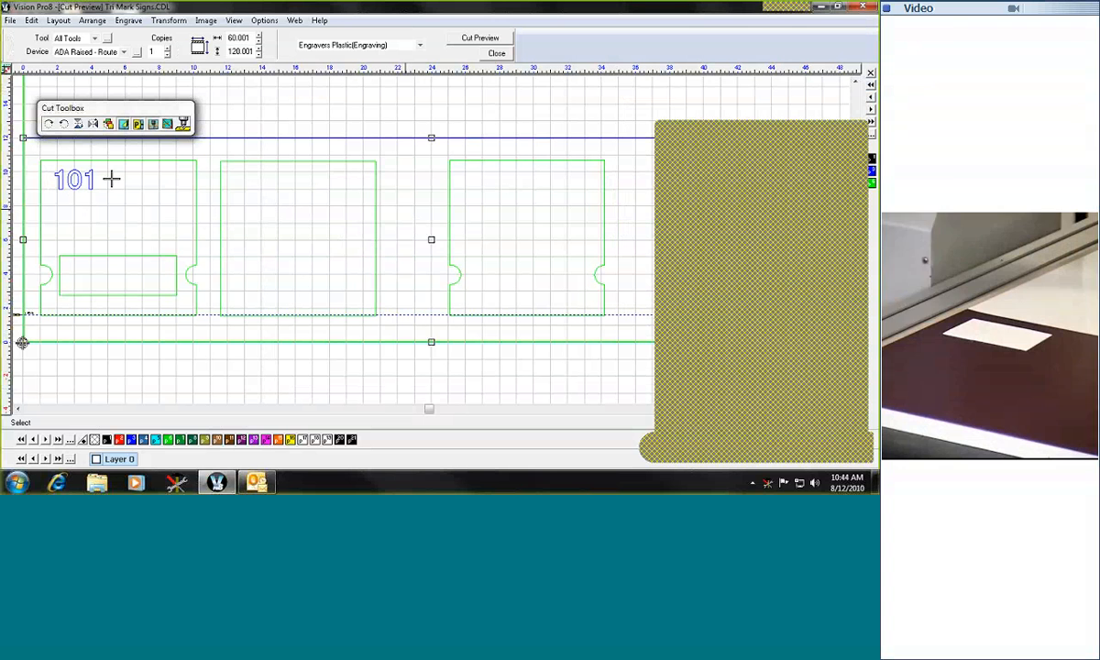
Filter the cut job to the blue raised characters only and accept the router cut settings
click(108, 124)
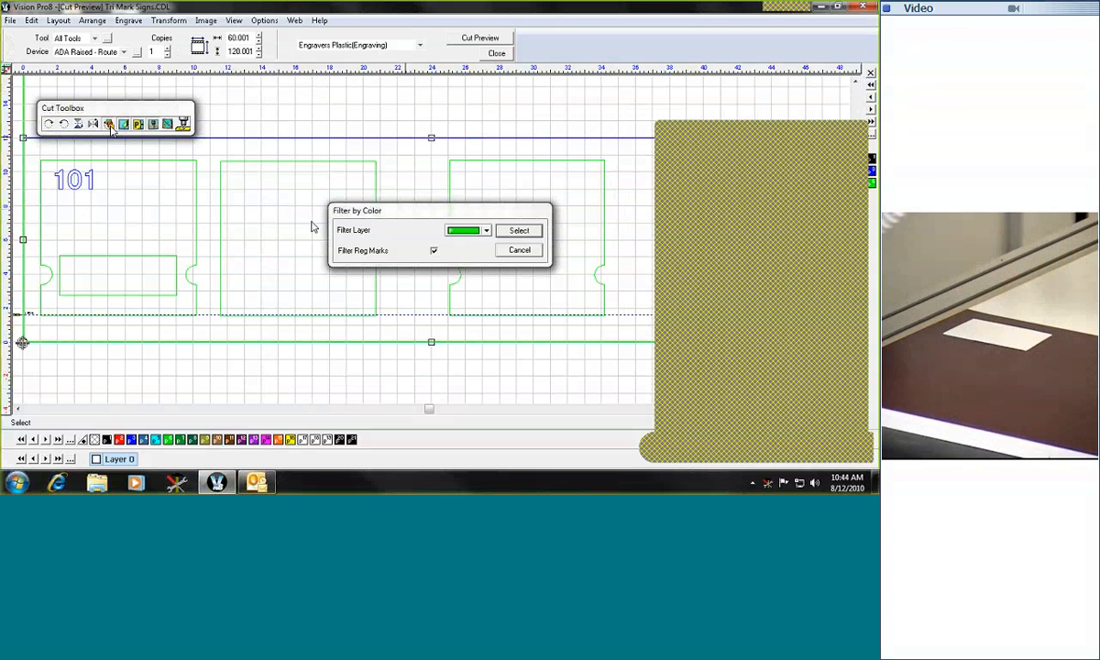
click(487, 231)
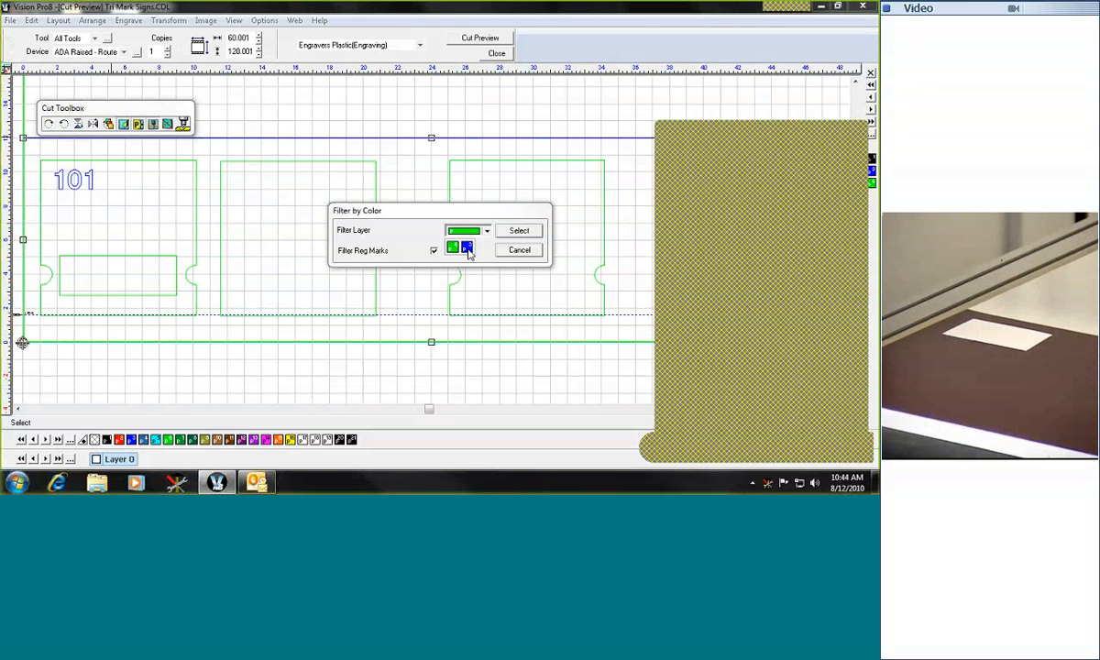
click(463, 246)
click(518, 230)
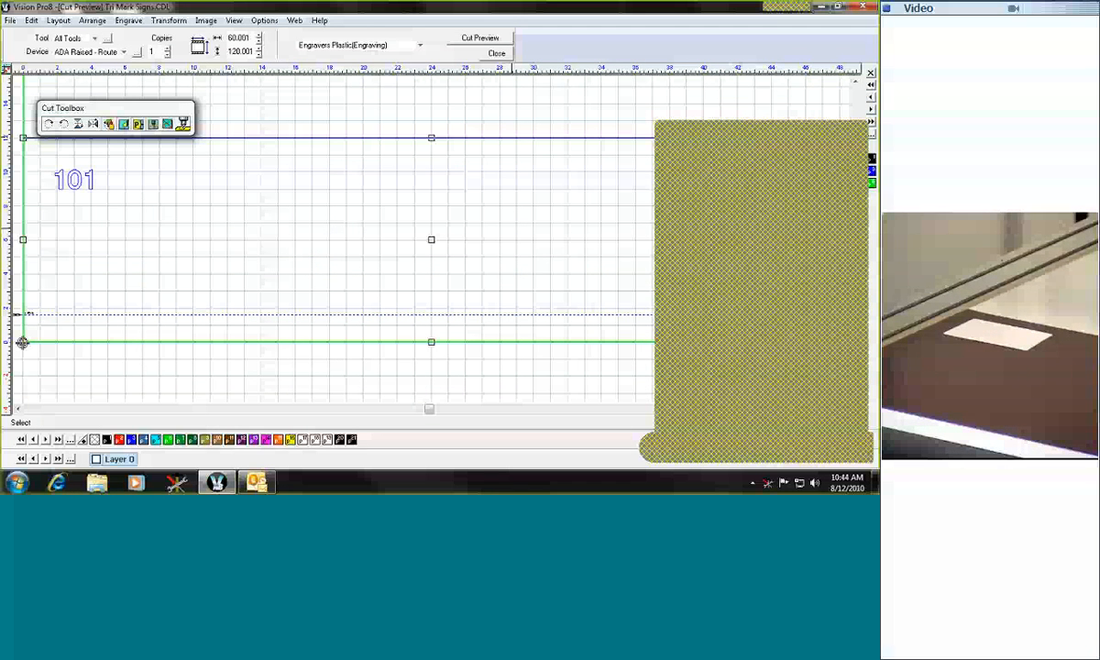
click(109, 38)
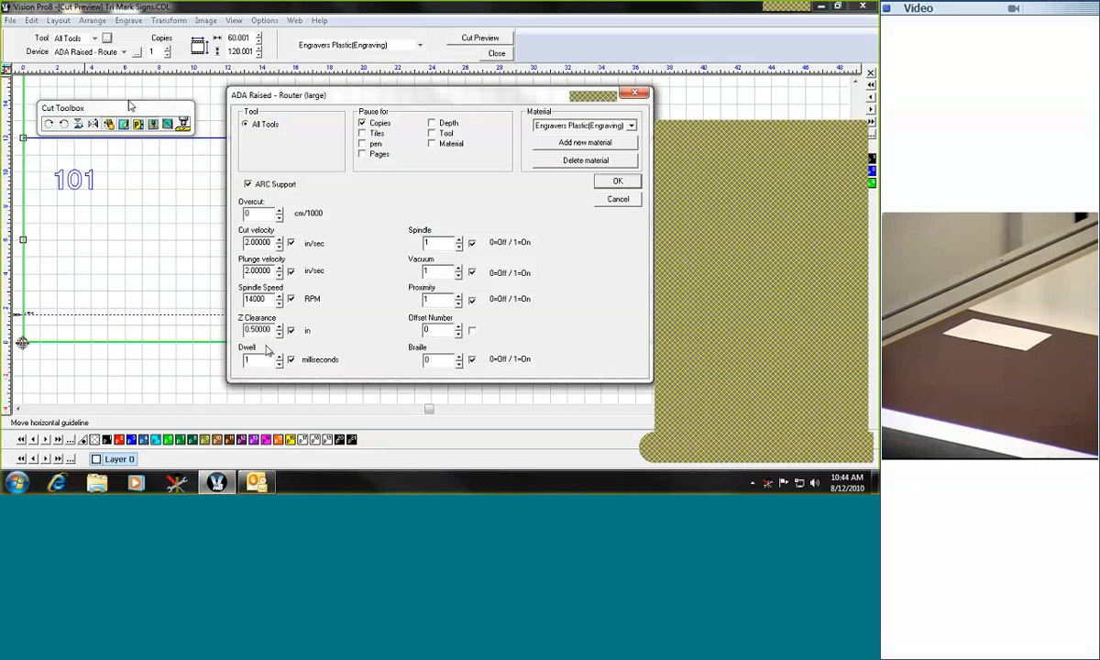
click(618, 185)
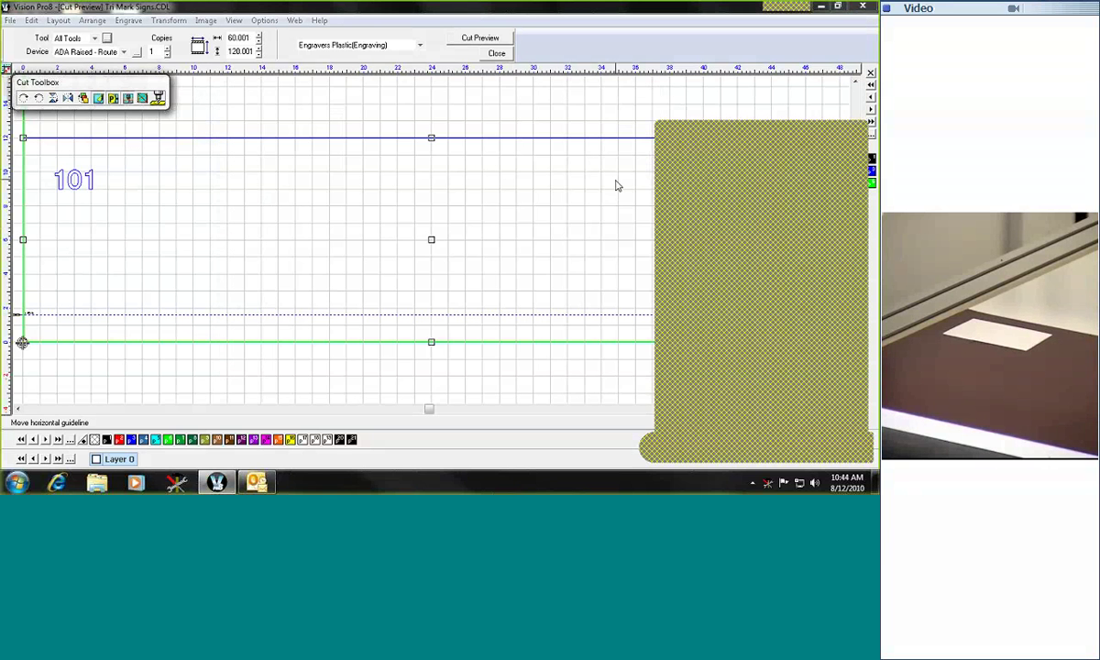
Start the router cutting job for the blue raised 101 characters
click(160, 98)
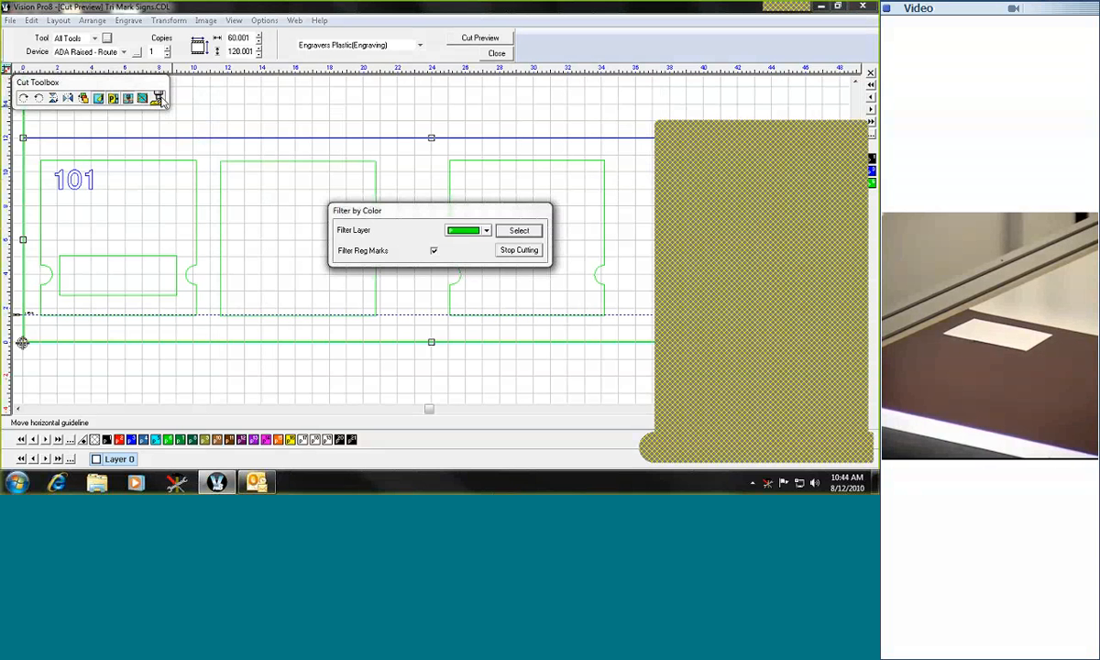